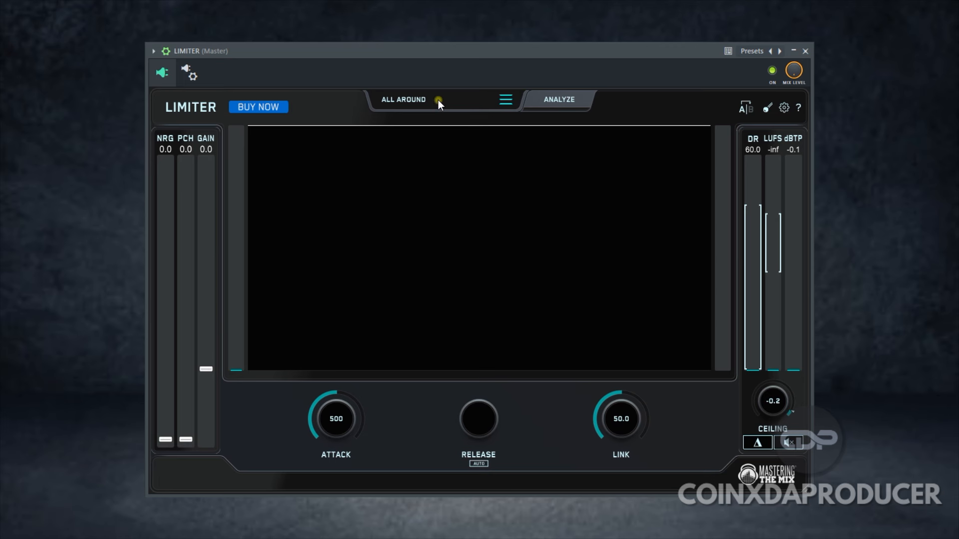
click(505, 100)
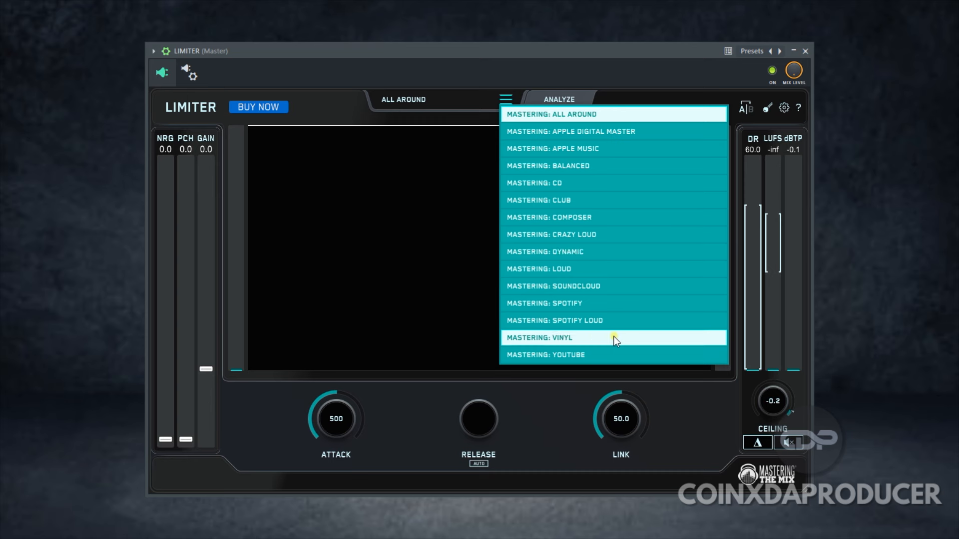
click(431, 291)
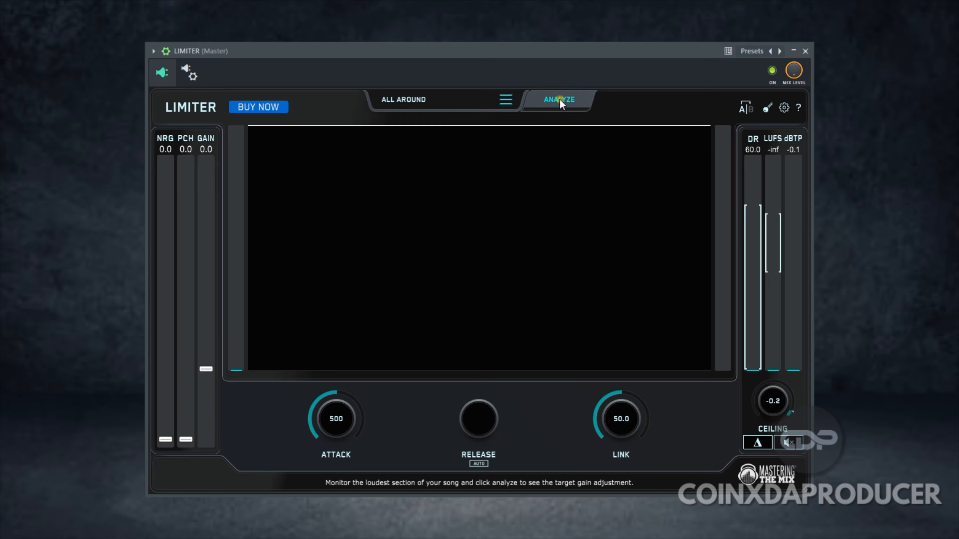
Enable the option to reduce graphics CPU load in the limiter's settings, keeping the gain reduction scale at 30dB.
click(787, 108)
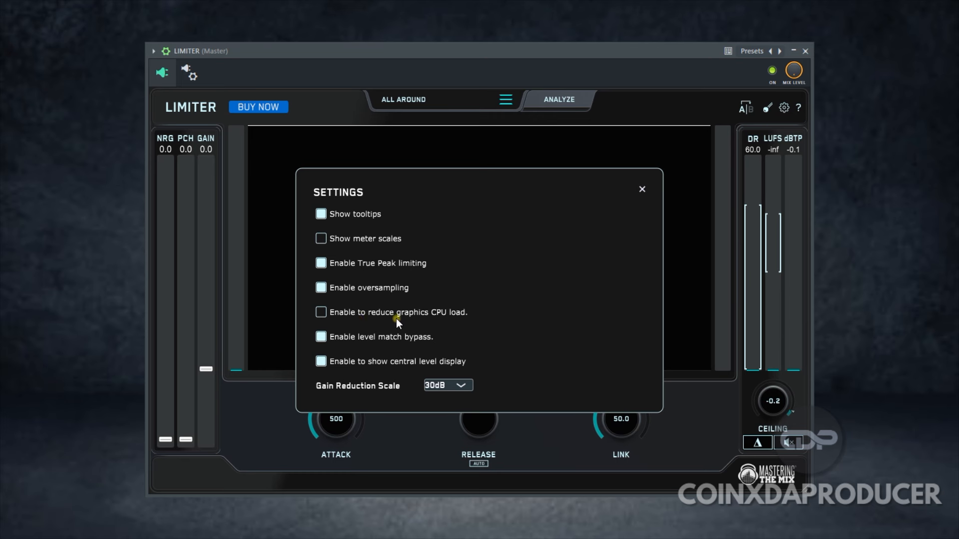
click(322, 316)
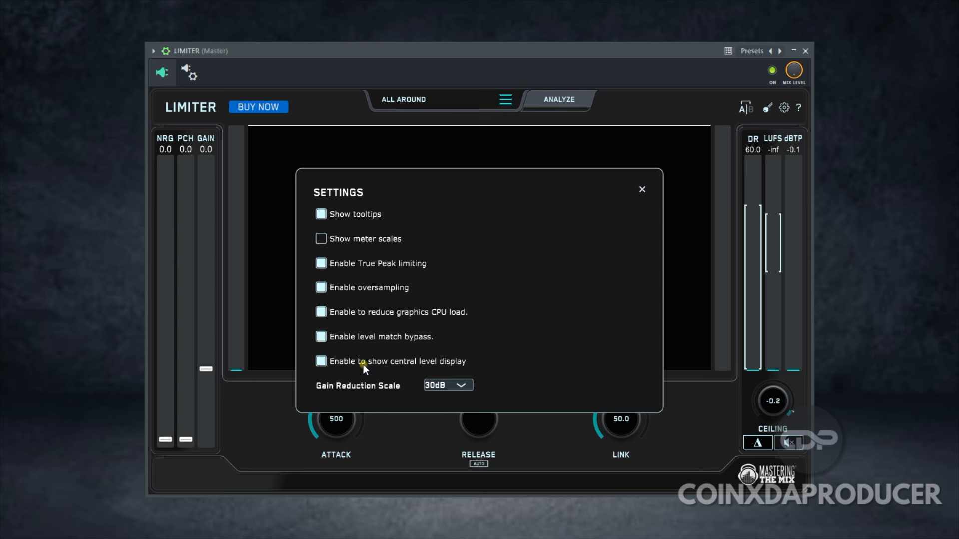
click(456, 385)
click(538, 343)
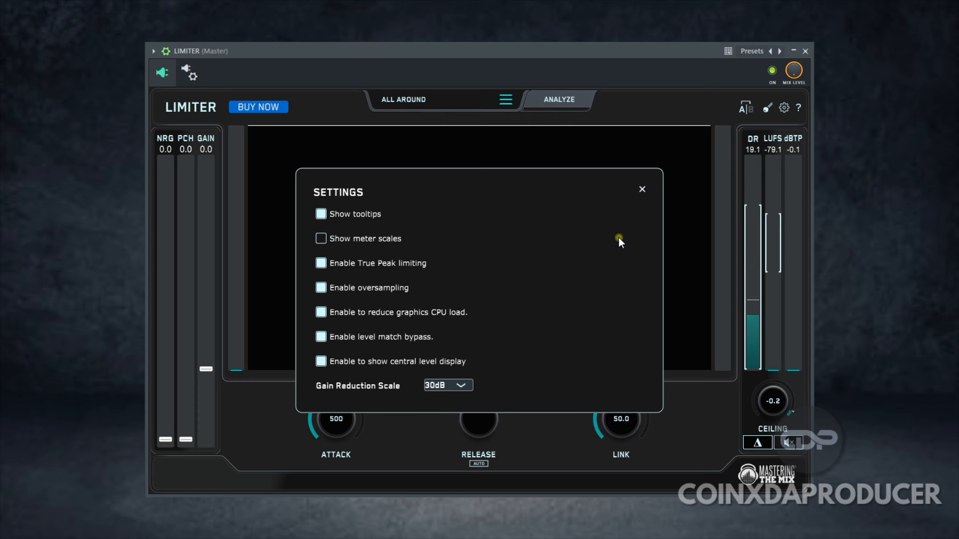
click(642, 189)
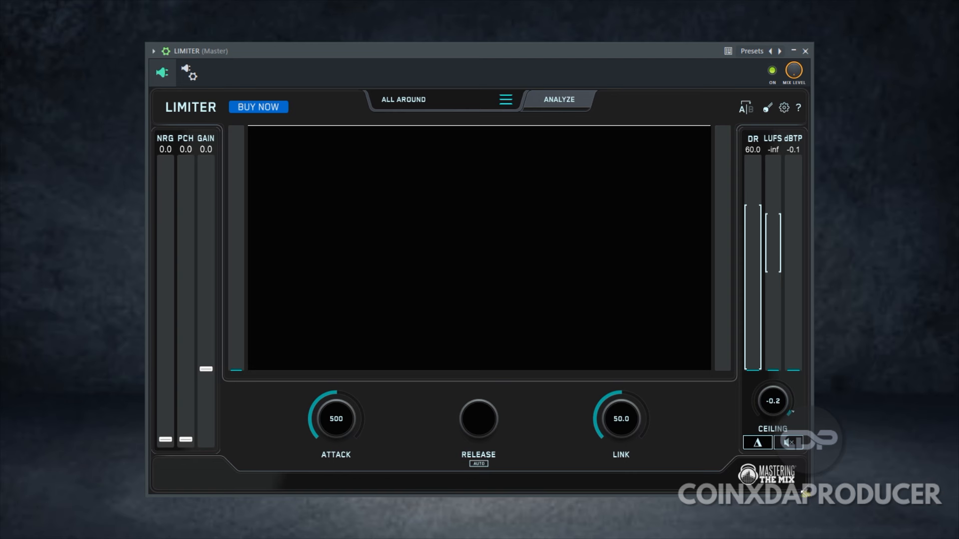
Analyze the song while it plays to get the target gain range, and stop playback.
drag(804, 492, 396, 285)
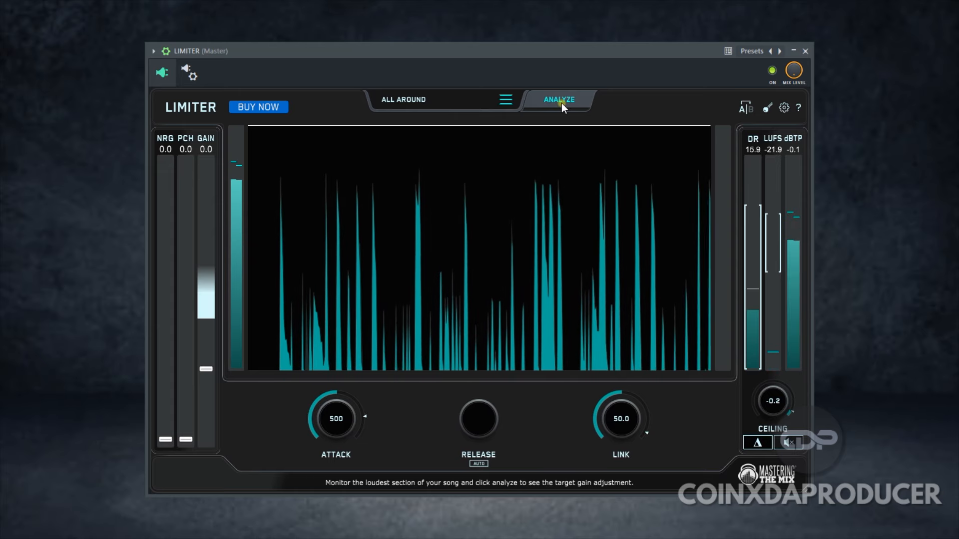
click(562, 103)
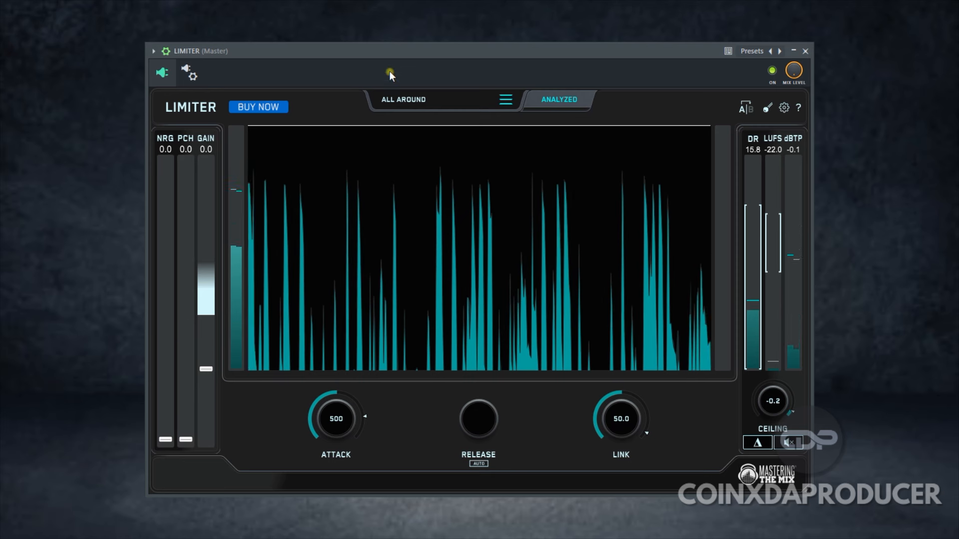
click(388, 54)
key(space)
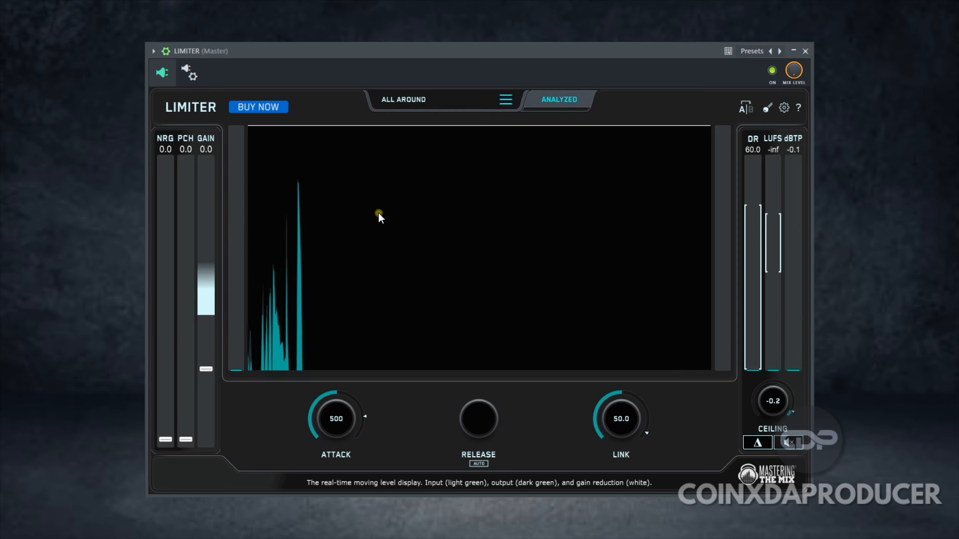
Play the song and set Attack to about 2474 ms and Link to 100, near their suggested target markers.
click(550, 108)
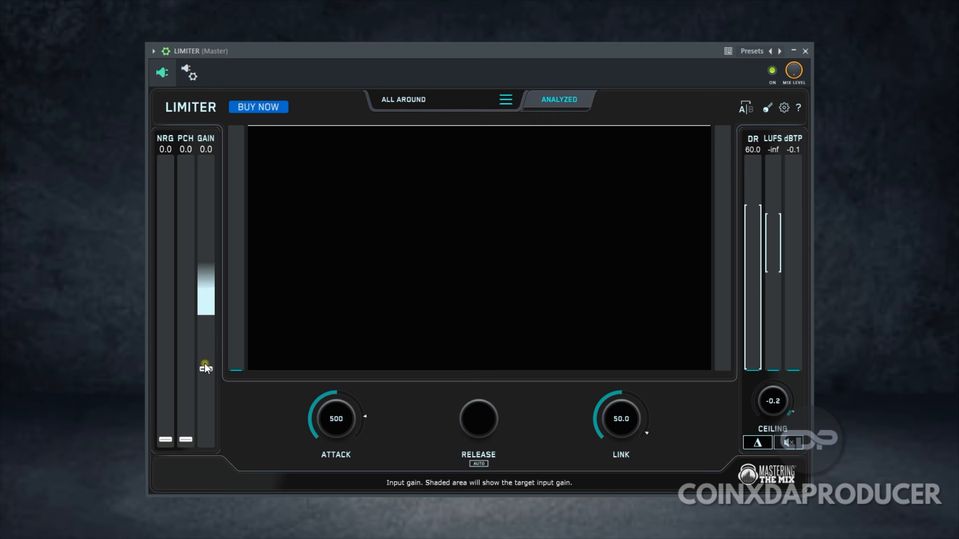
key(space)
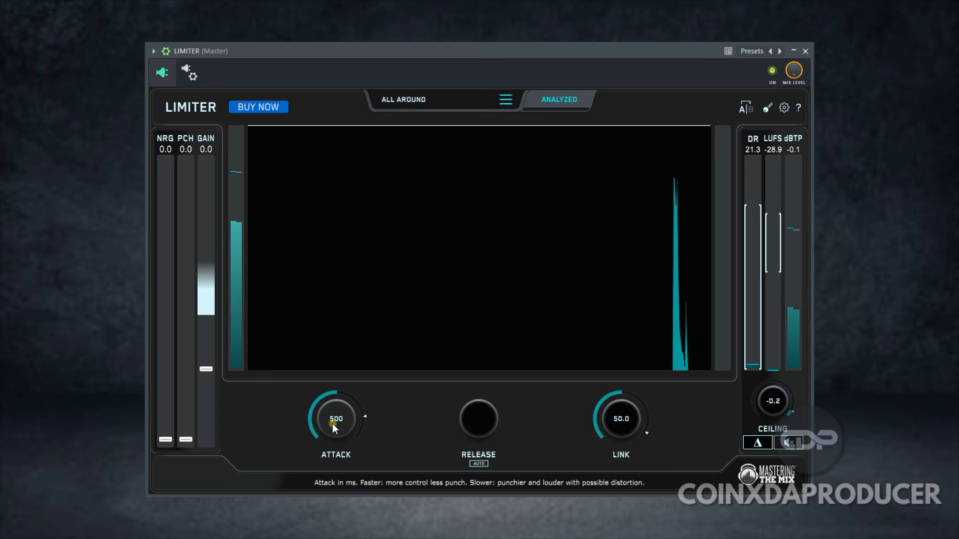
drag(331, 423, 317, 353)
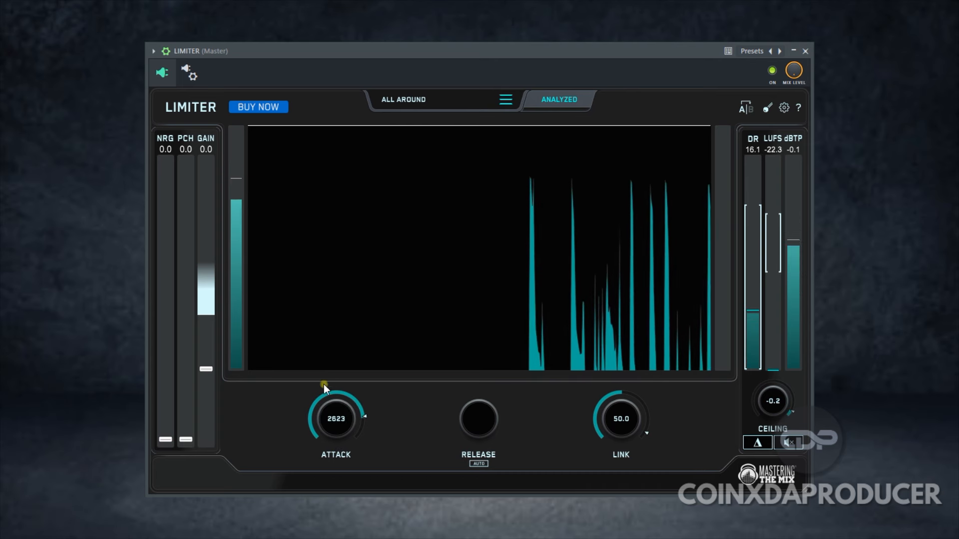
click(324, 424)
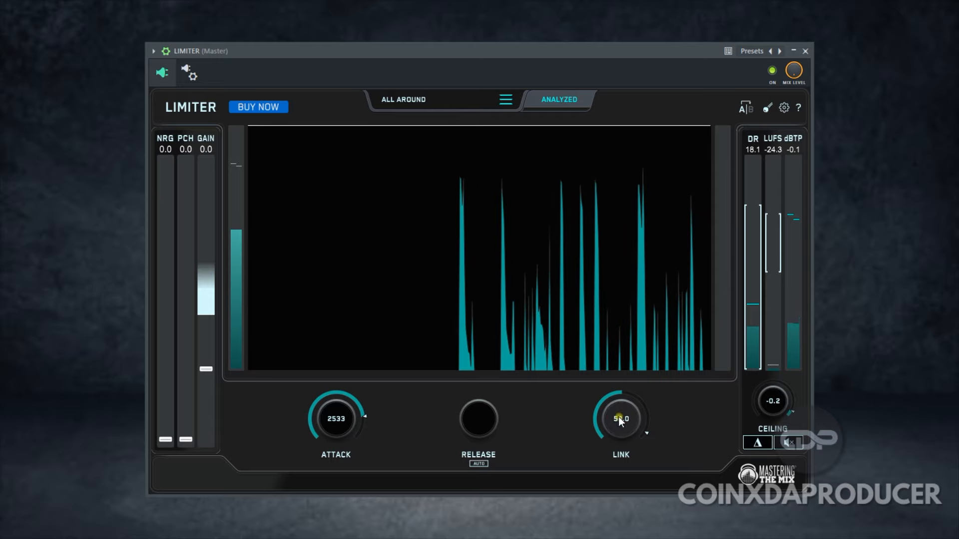
drag(618, 417, 577, 298)
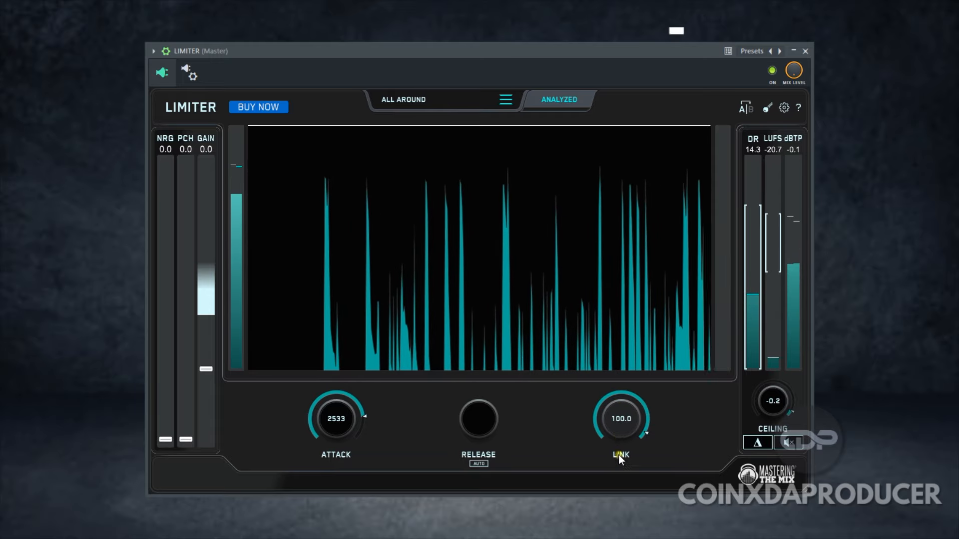
click(617, 420)
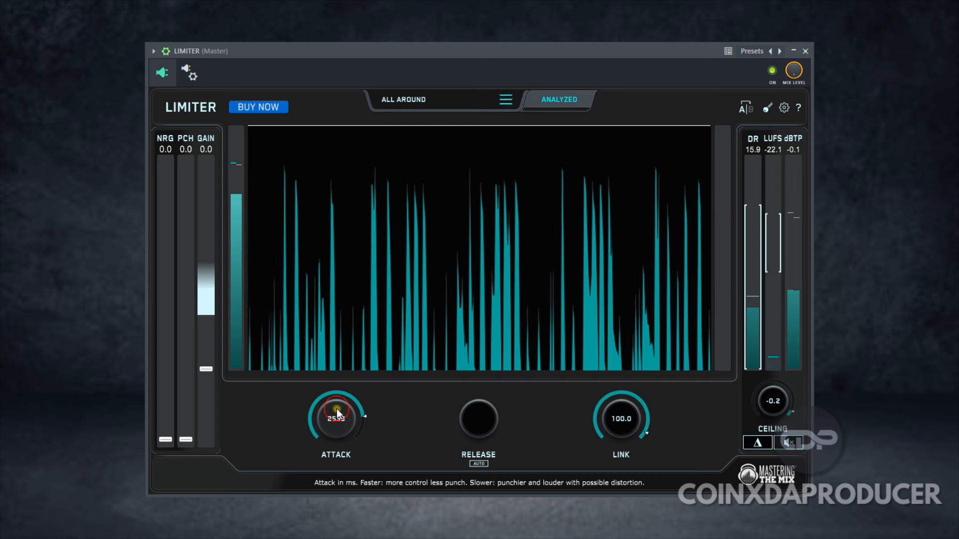
drag(337, 412, 337, 408)
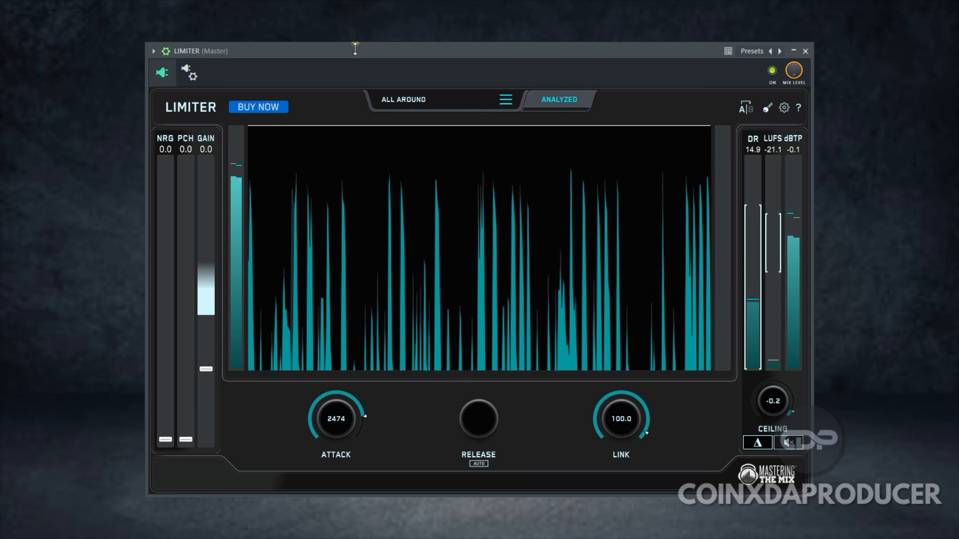
Raise the input gain to 16.9 during playback and compare the sound with the limiter briefly bypassed.
click(369, 56)
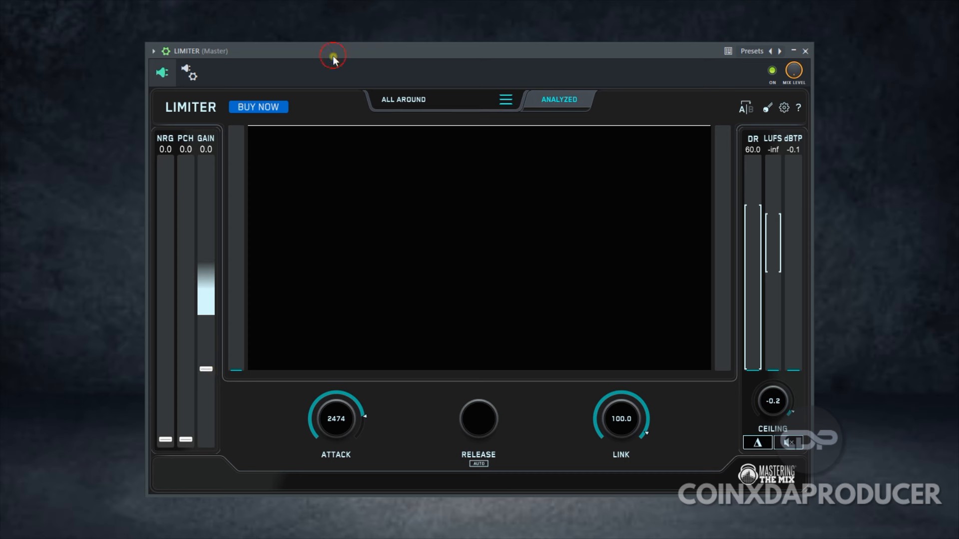
key(space)
drag(205, 369, 218, 312)
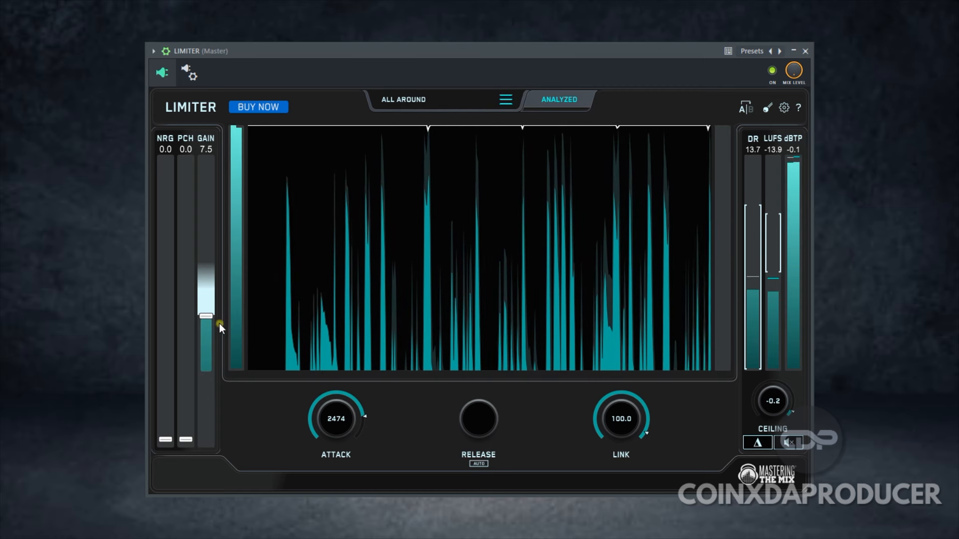
drag(206, 315, 200, 270)
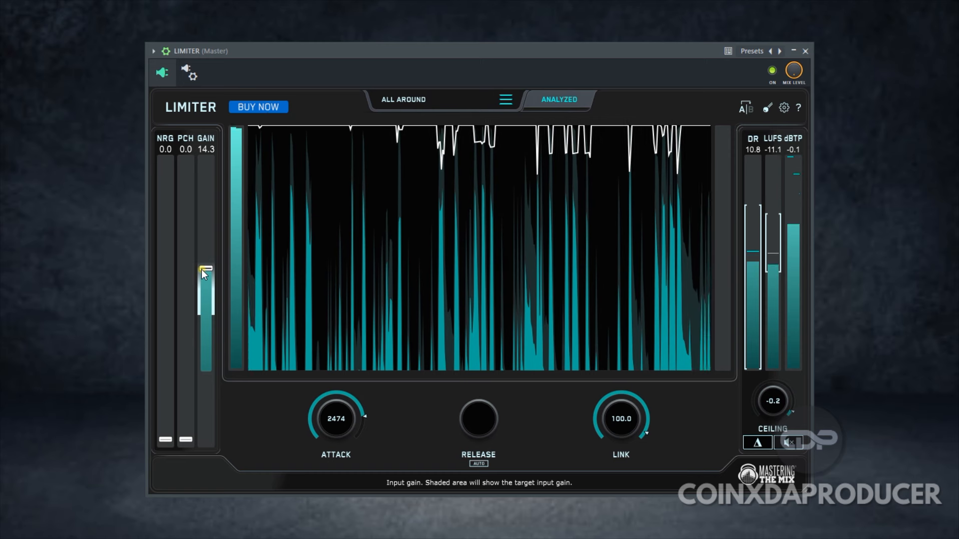
click(320, 51)
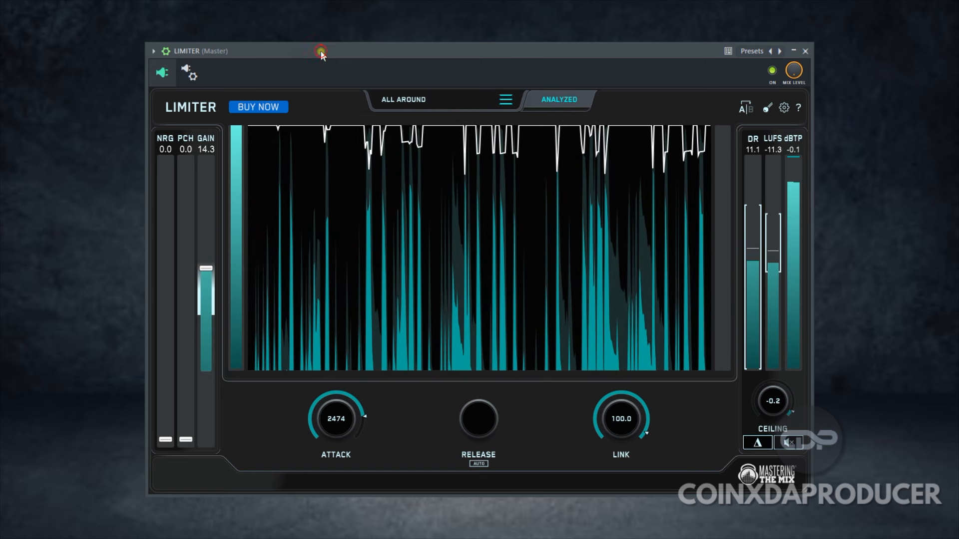
mouse_move(207, 267)
mouse_down()
mouse_move(206, 94)
mouse_move(207, 266)
mouse_up()
click(209, 158)
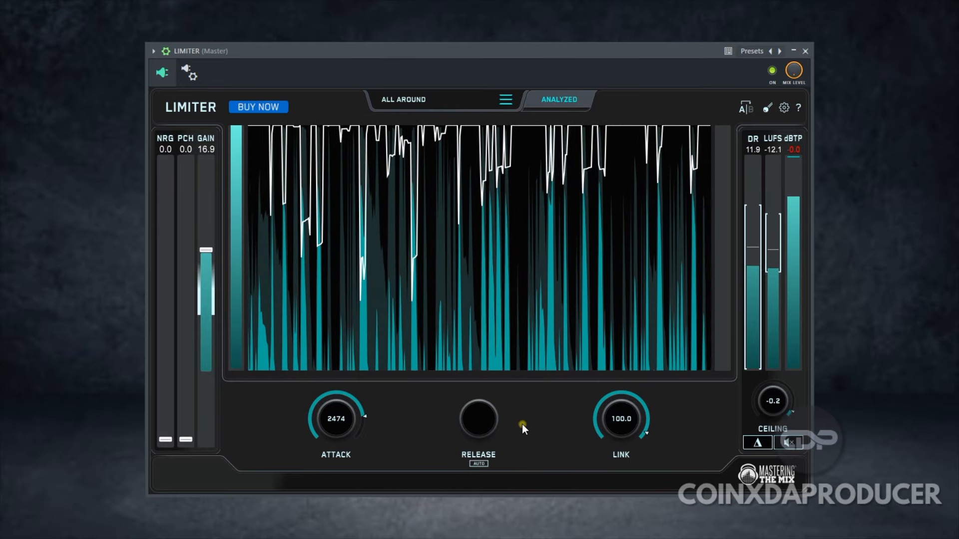
click(773, 72)
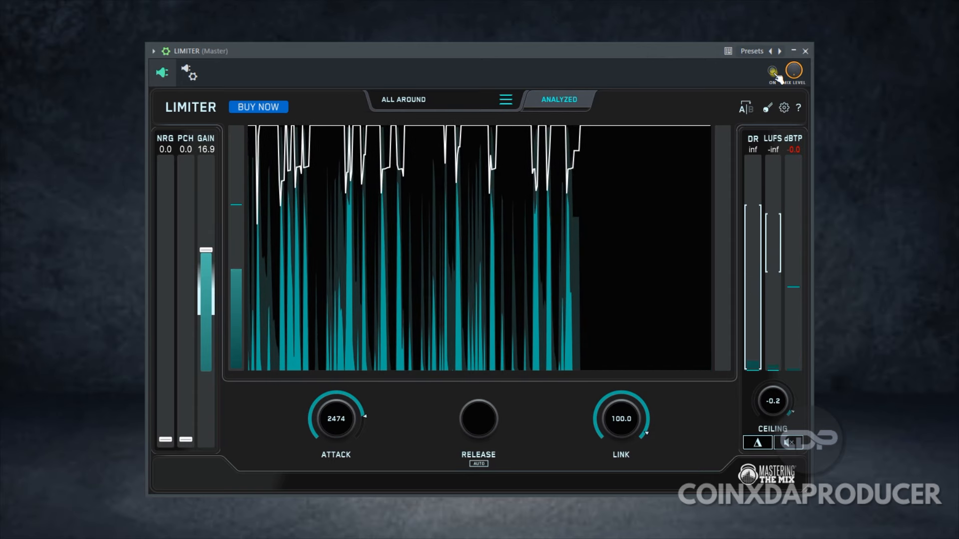
click(774, 73)
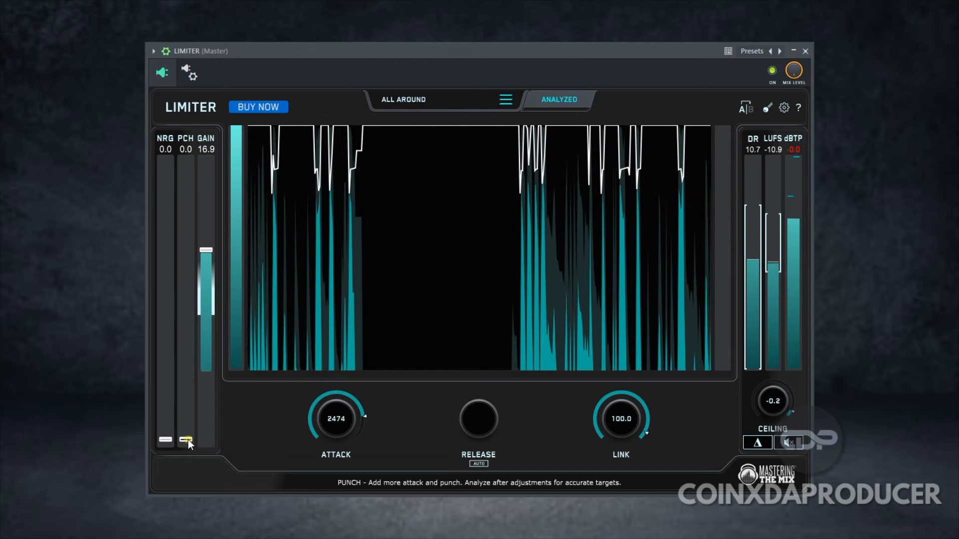
Try Punch at about 10.6 and, with playback stopped, at about 76.1, returning it to 0 each time.
mouse_move(188, 439)
mouse_down()
mouse_move(185, 204)
mouse_move(196, 162)
mouse_move(186, 157)
mouse_move(192, 446)
mouse_up()
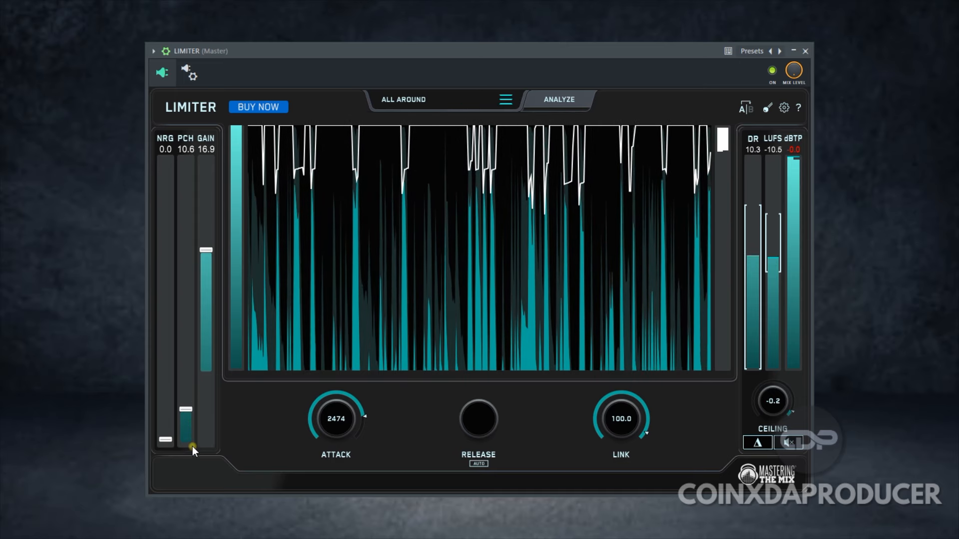
drag(191, 414, 184, 487)
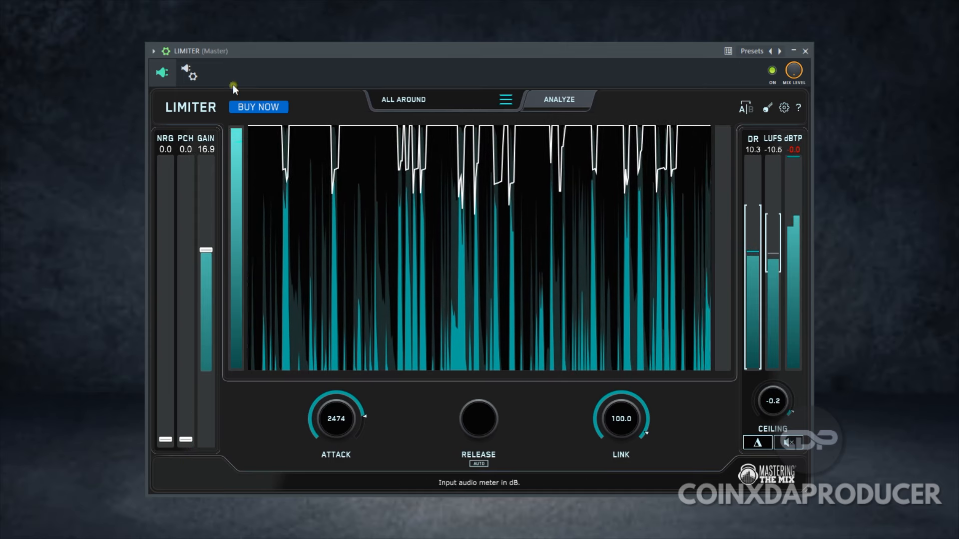
click(279, 51)
key(space)
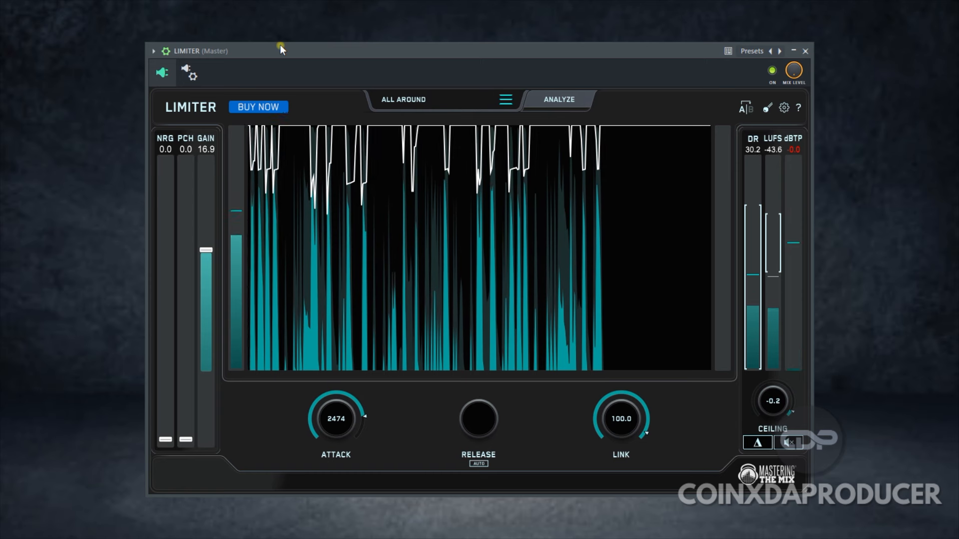
drag(186, 440, 188, 190)
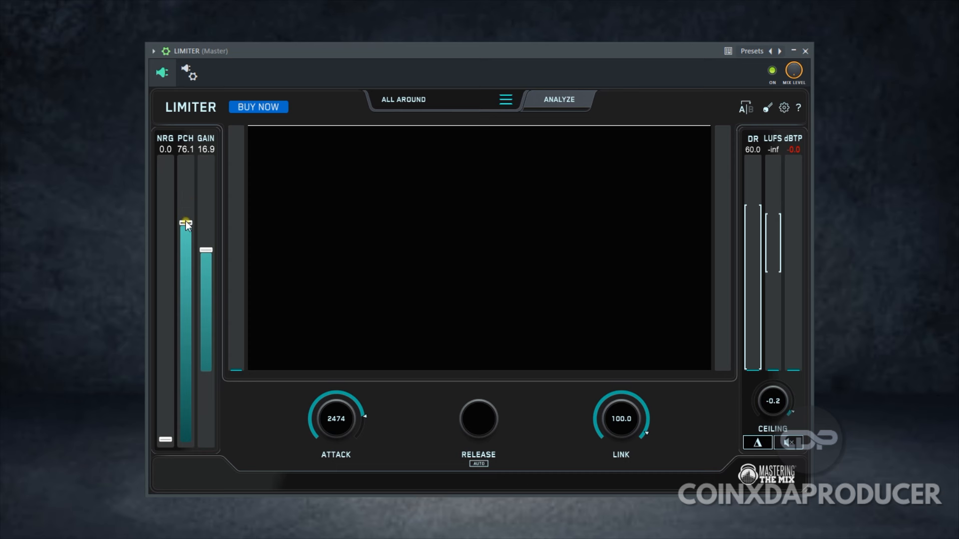
drag(185, 222, 186, 440)
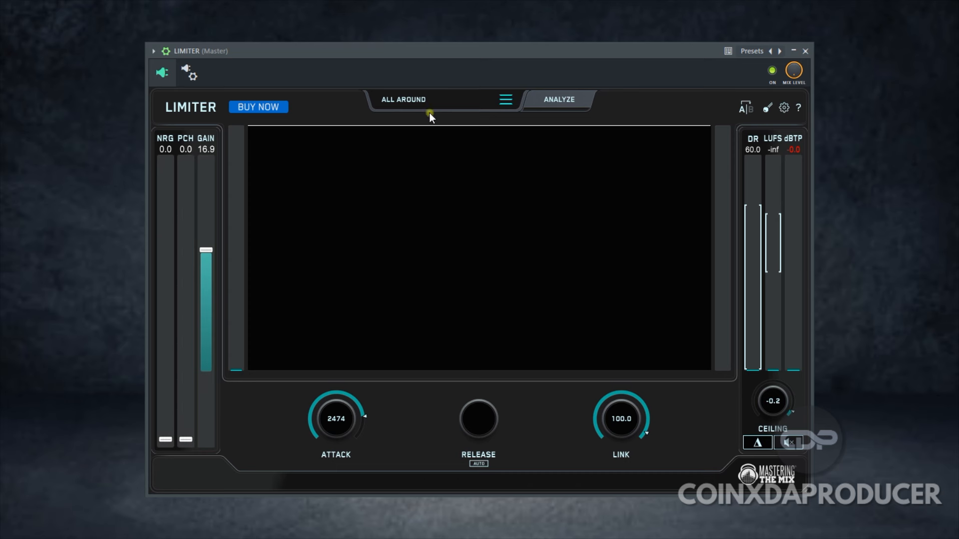
Set Energy to about 53.1 and the input gain to about 11.7 while the song plays, keeping Link at 100.
key(space)
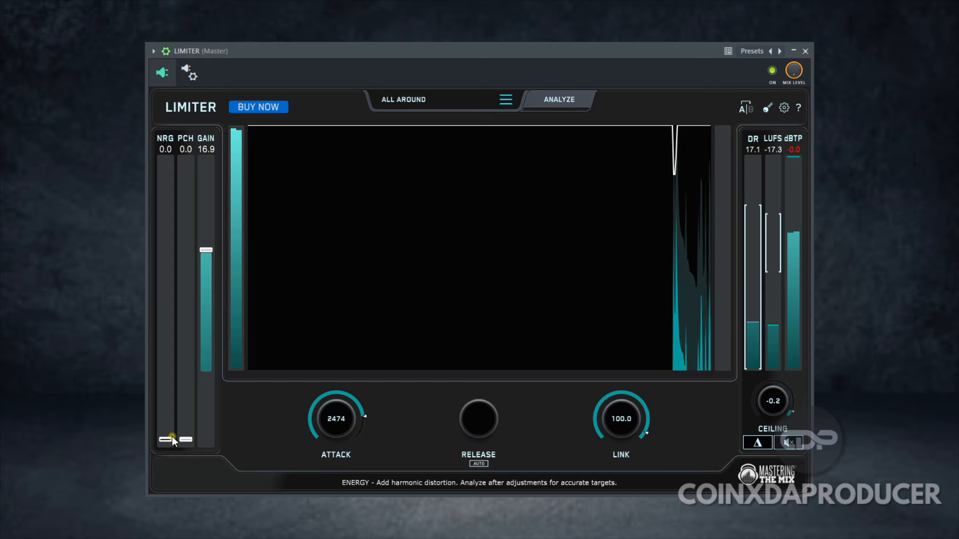
drag(168, 439, 165, 159)
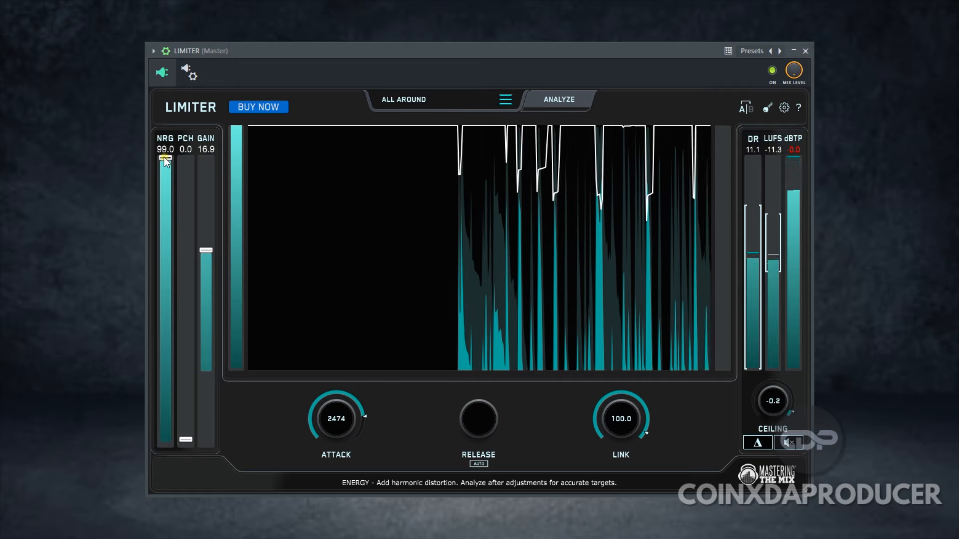
drag(164, 157, 151, 269)
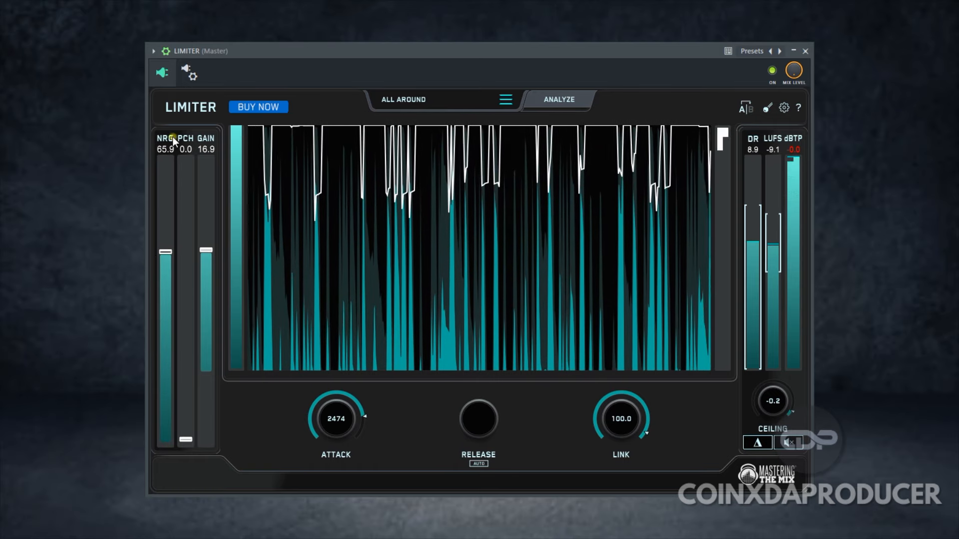
key(space)
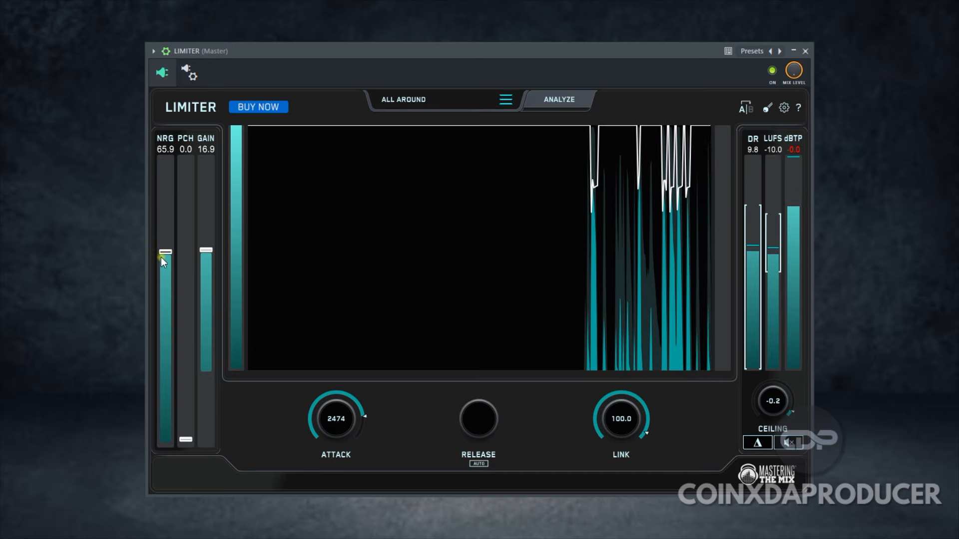
drag(167, 253, 161, 293)
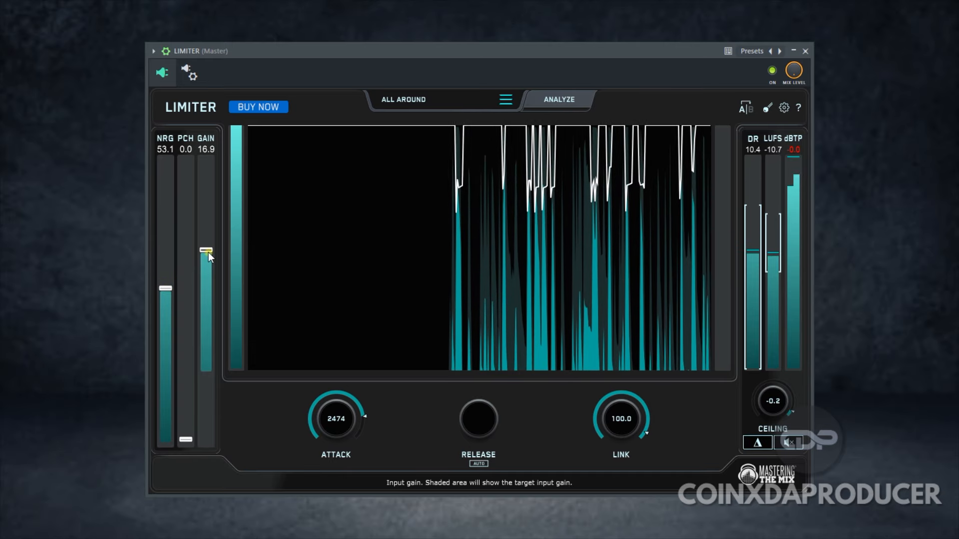
drag(208, 252, 208, 291)
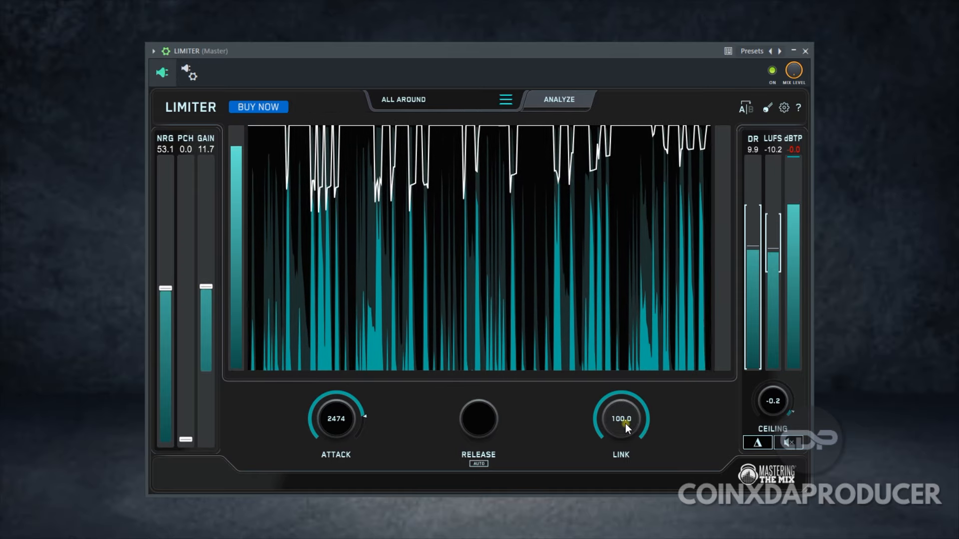
drag(621, 419, 509, 81)
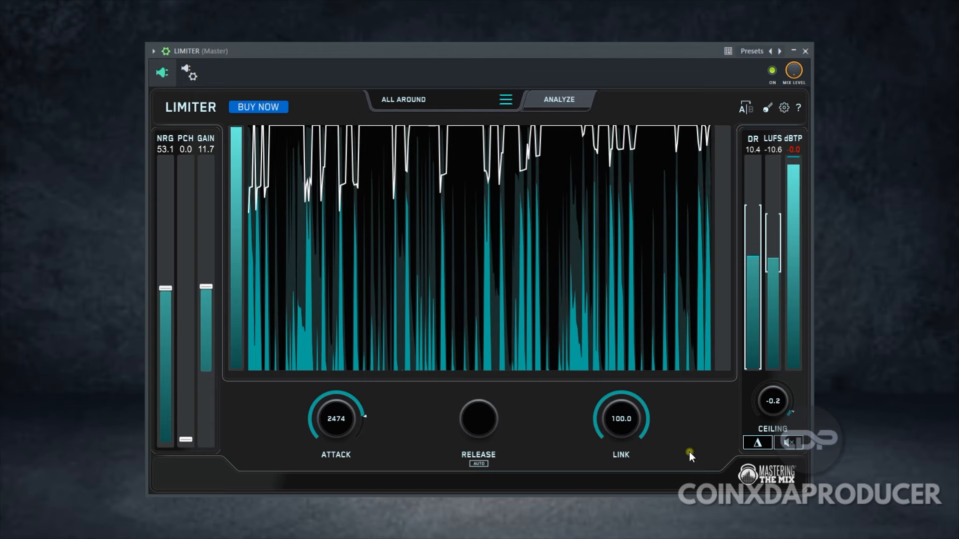
Try a lower Link amount during playback, return it to 100, and compare the sound with the limiter briefly bypassed.
drag(613, 412, 608, 479)
drag(616, 424, 569, 240)
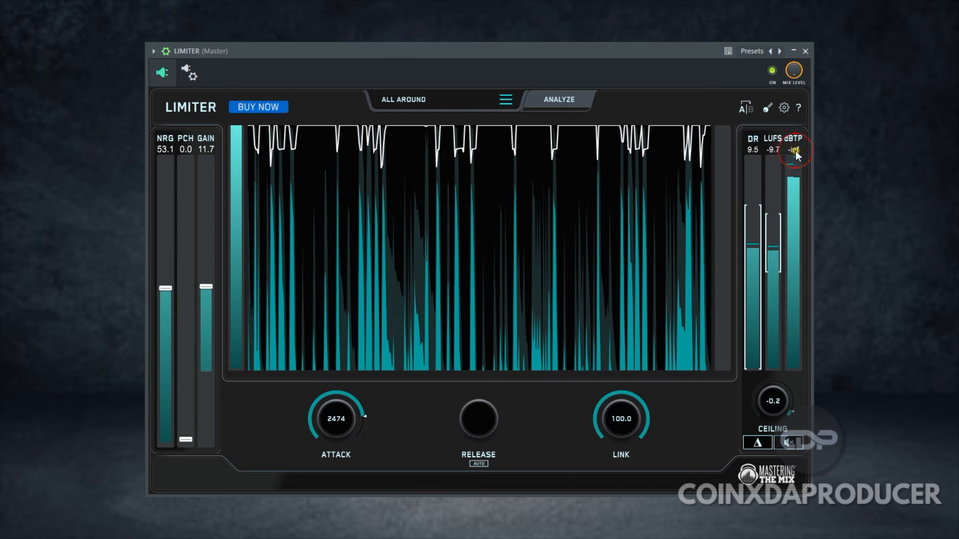
click(772, 78)
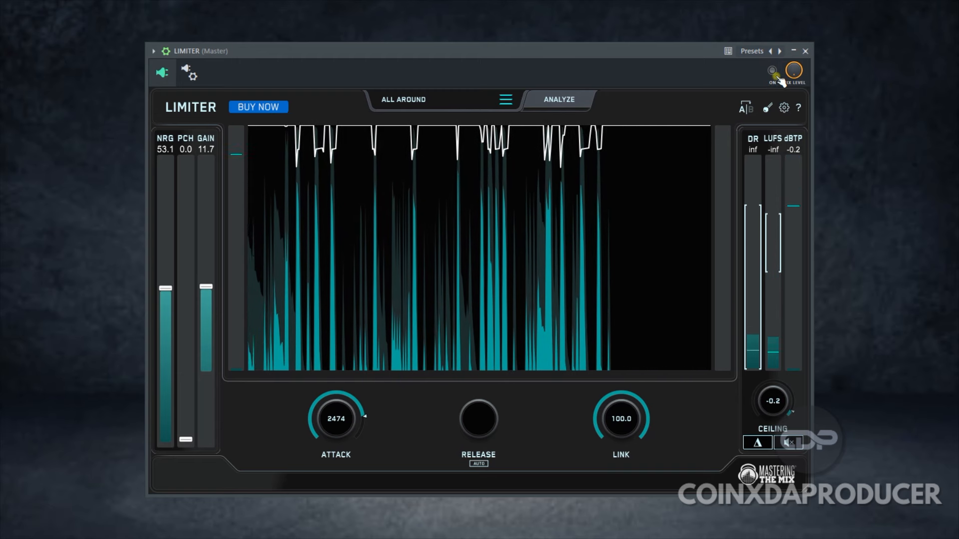
click(774, 78)
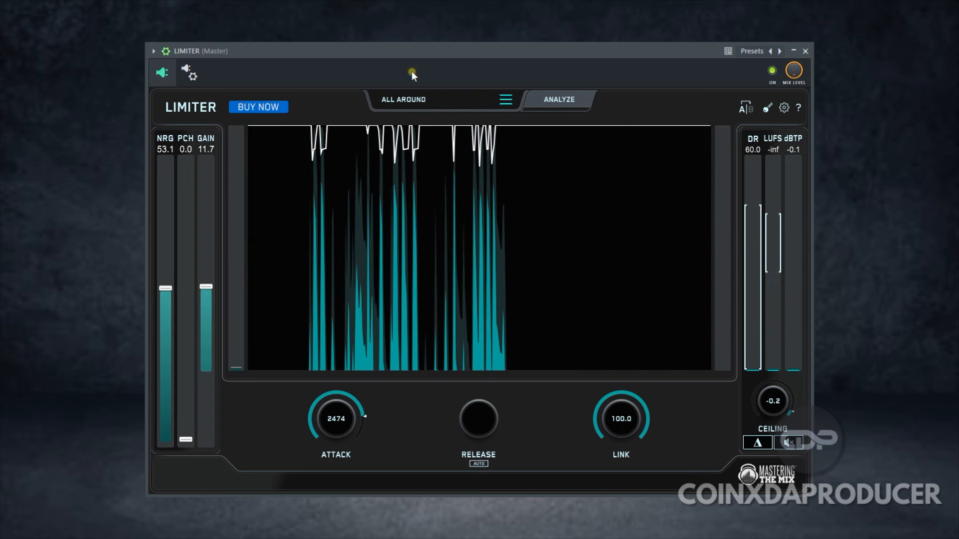
Choose the Mastering: Balanced target preset and compare the playing song with the limiter bypassed and active, twice.
click(505, 100)
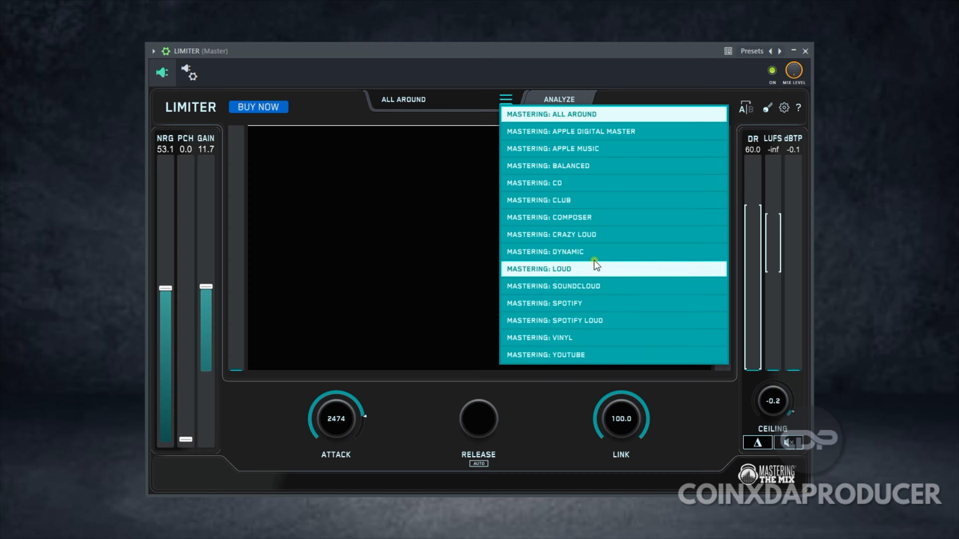
click(585, 168)
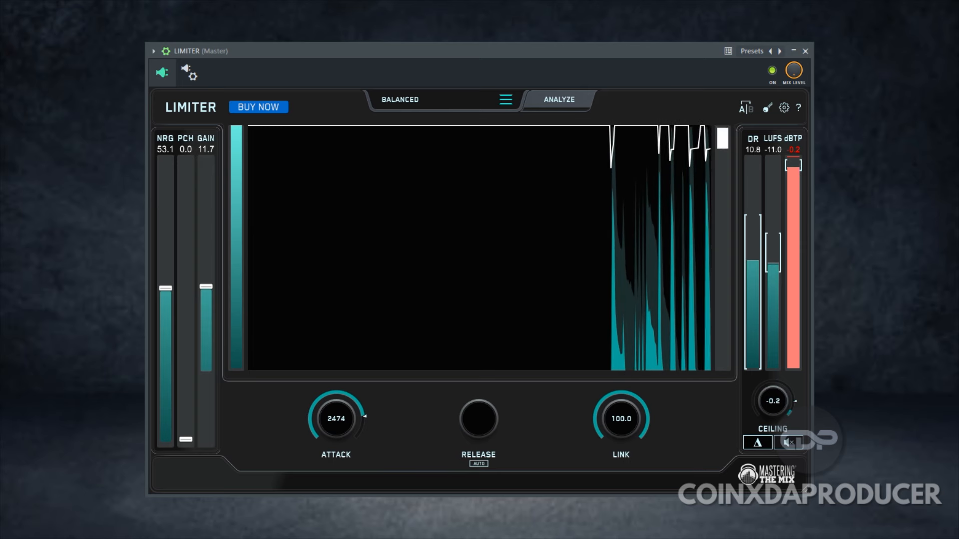
click(773, 72)
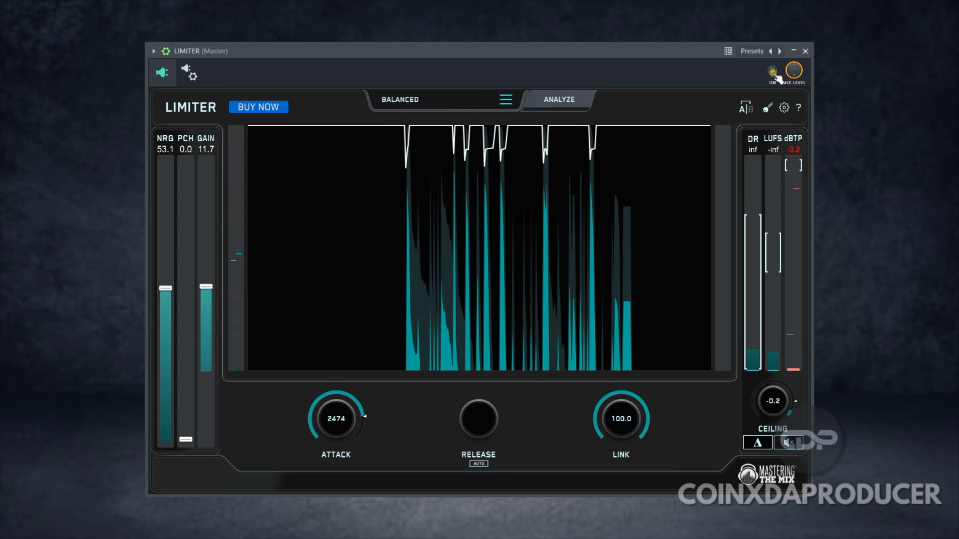
click(773, 71)
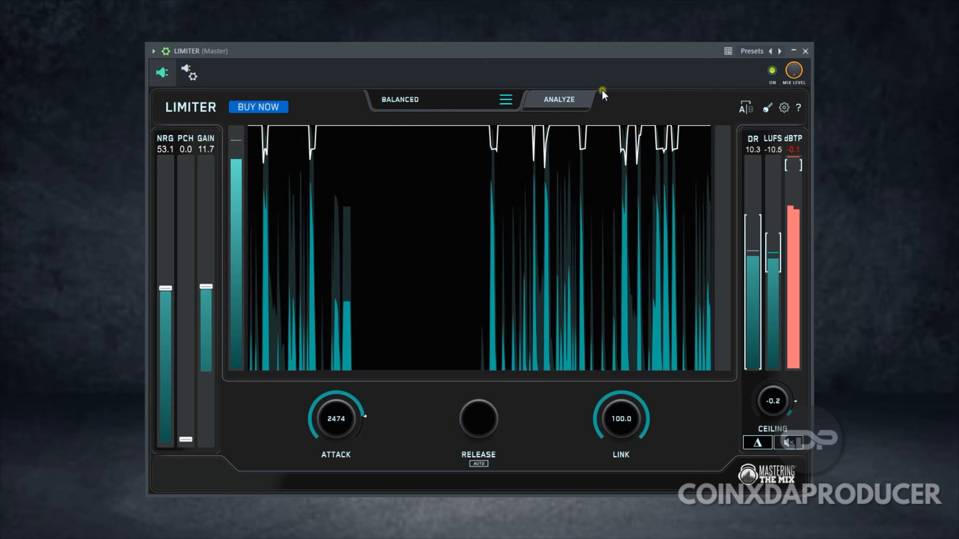
click(772, 70)
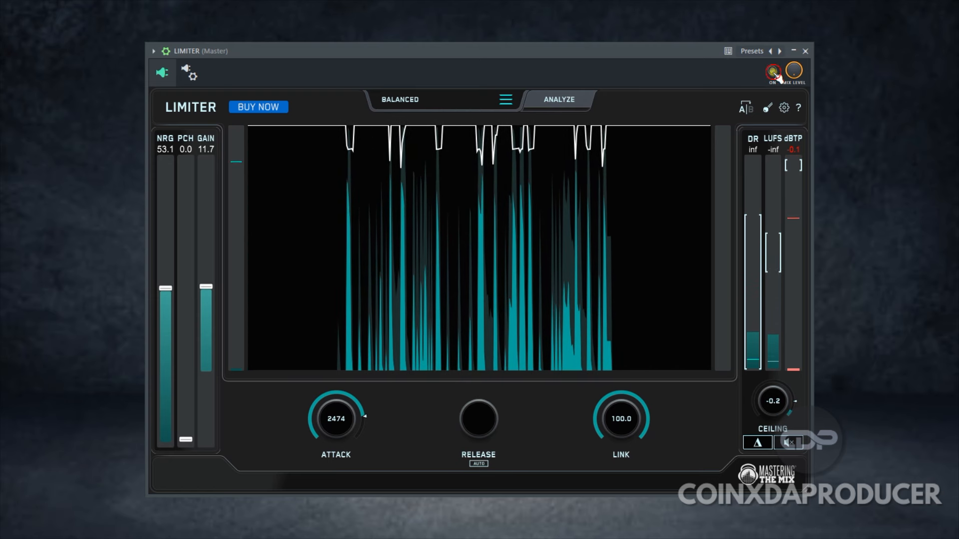
click(773, 72)
Audition only the difference between the limiter's input and output, return to normal monitoring and stop playback.
click(757, 446)
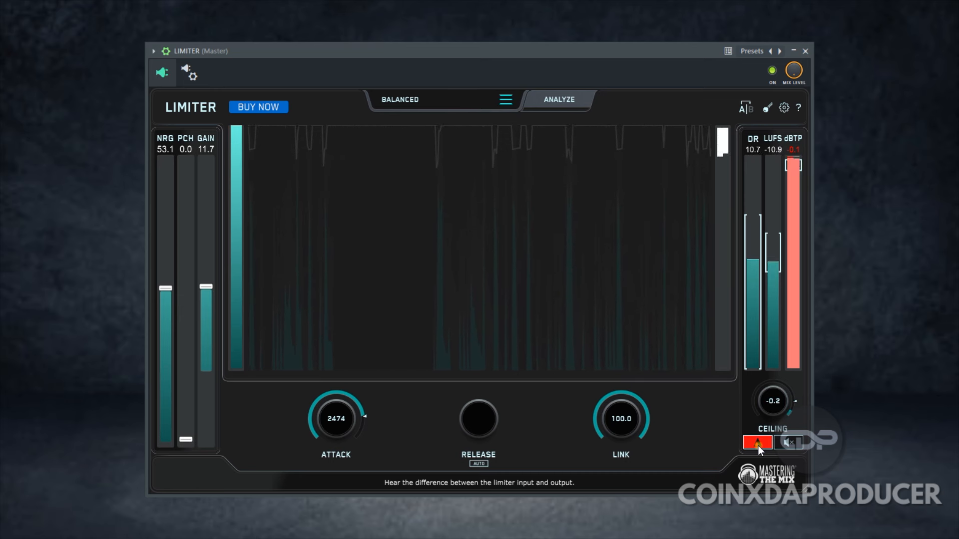
click(758, 444)
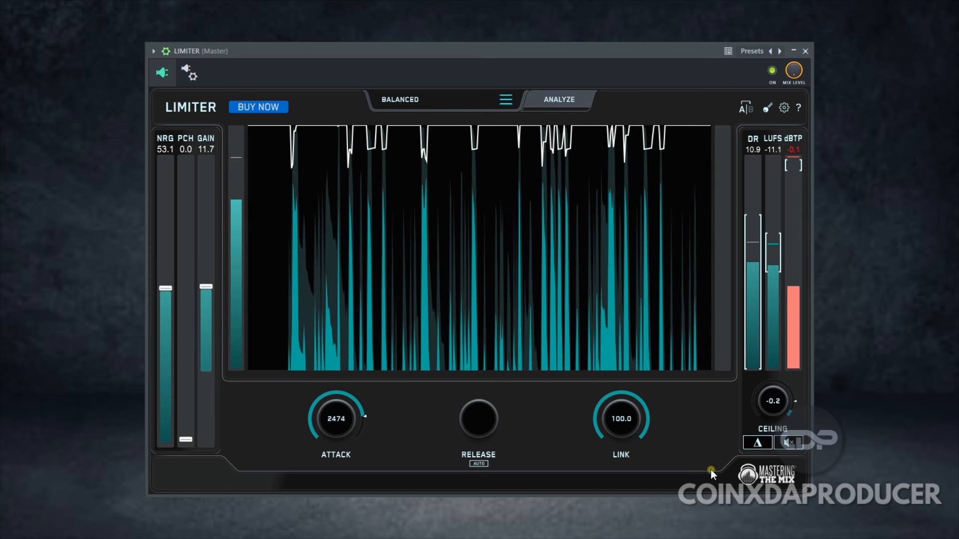
key(space)
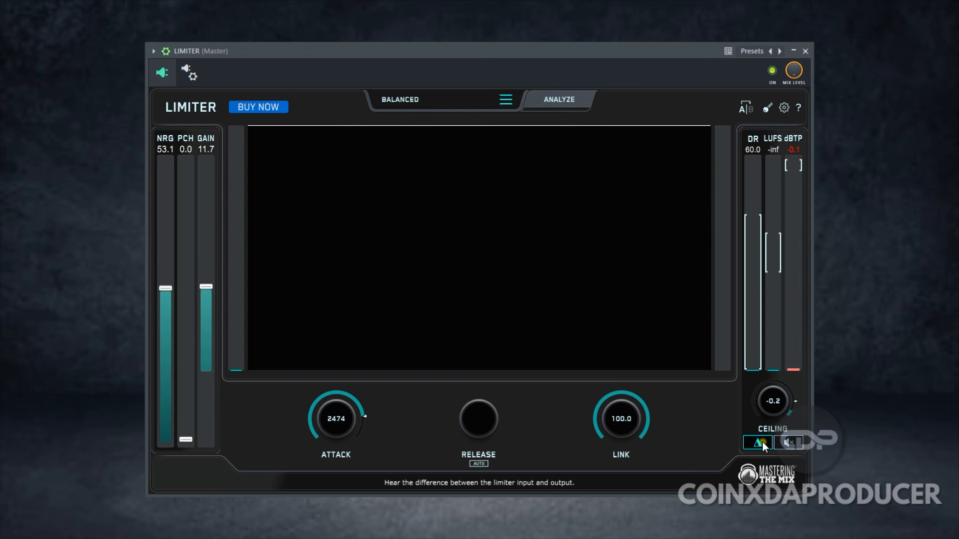